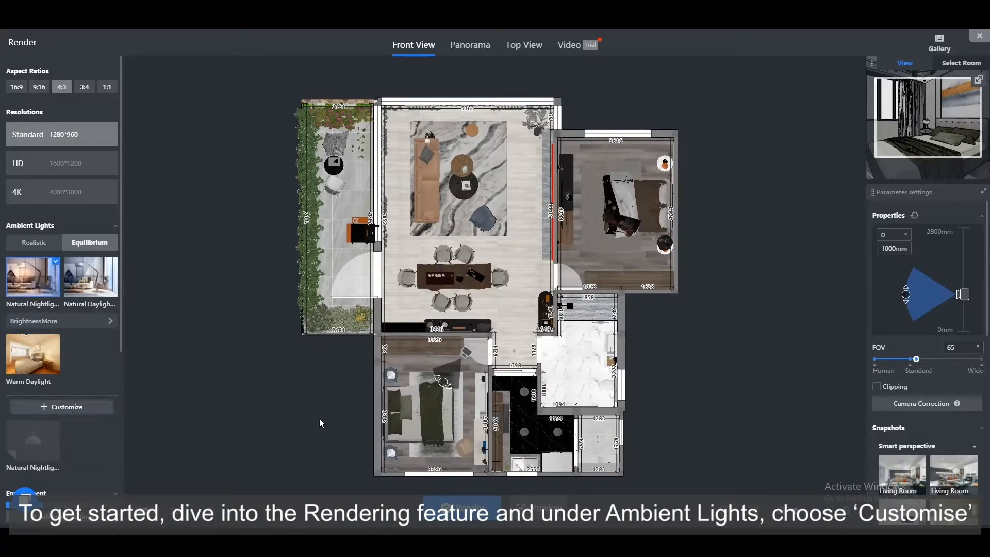
- Create a custom ambient light scheme based on the Natural Nightlight 3.0 template
left_click(76, 408)
left_click(383, 283)
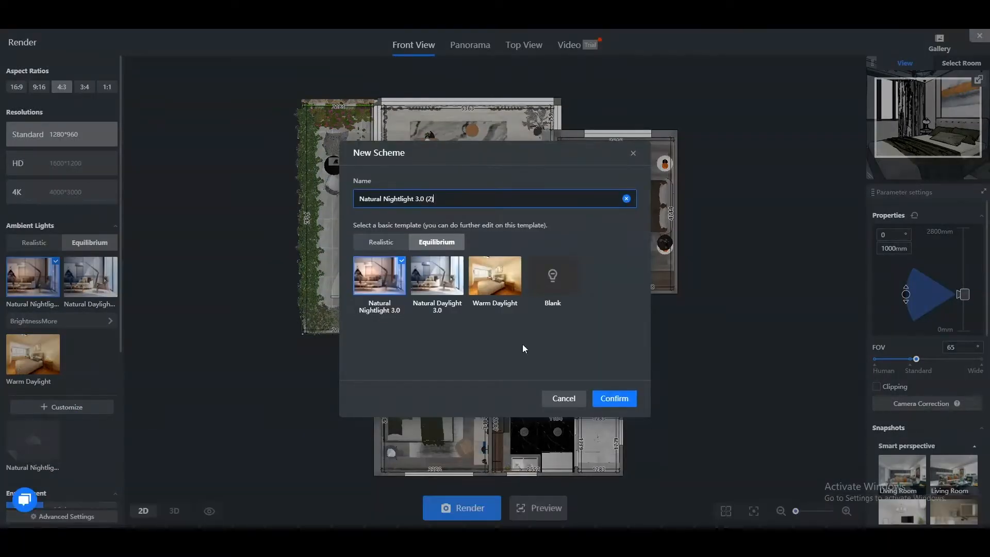
left_click(626, 393)
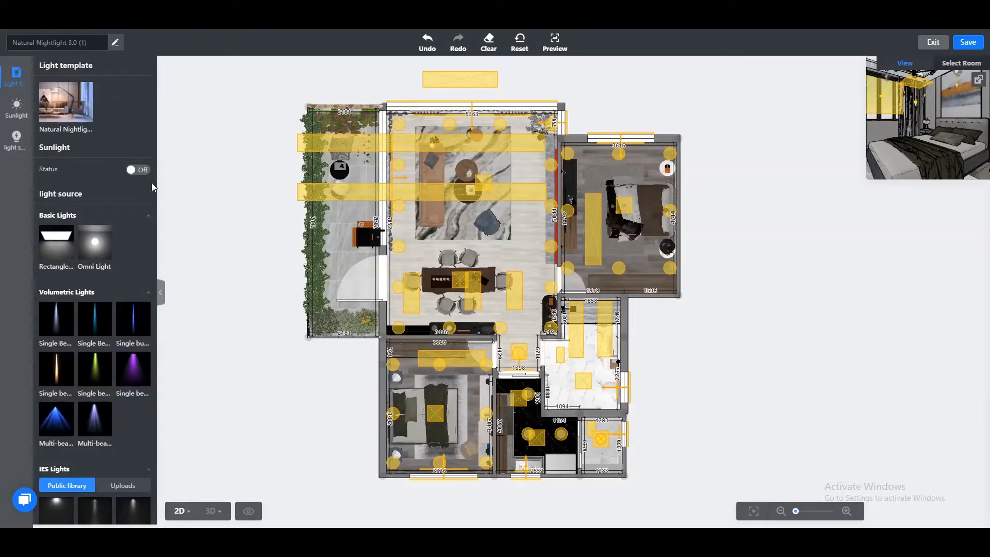
- Turn on sunlight, move the sun to an azimuth of about -65°, and set its temperature to about 5352 K
left_click(138, 169)
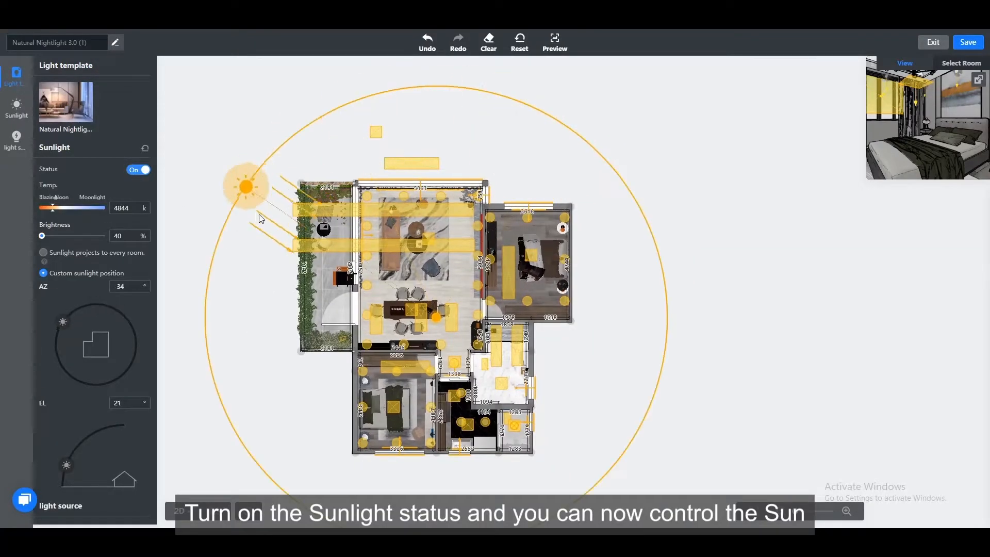
left_click_drag(260, 218, 259, 163)
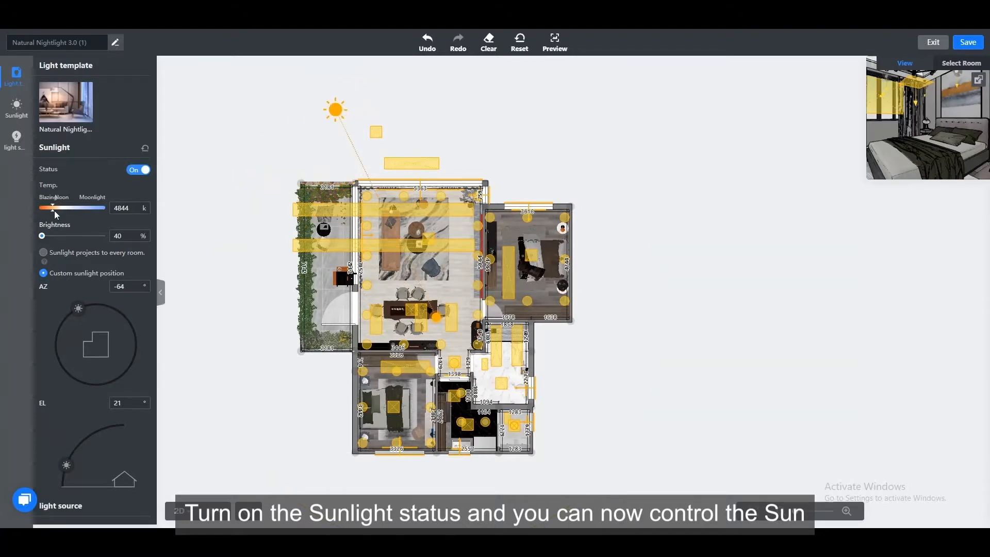
left_click_drag(57, 211, 56, 211)
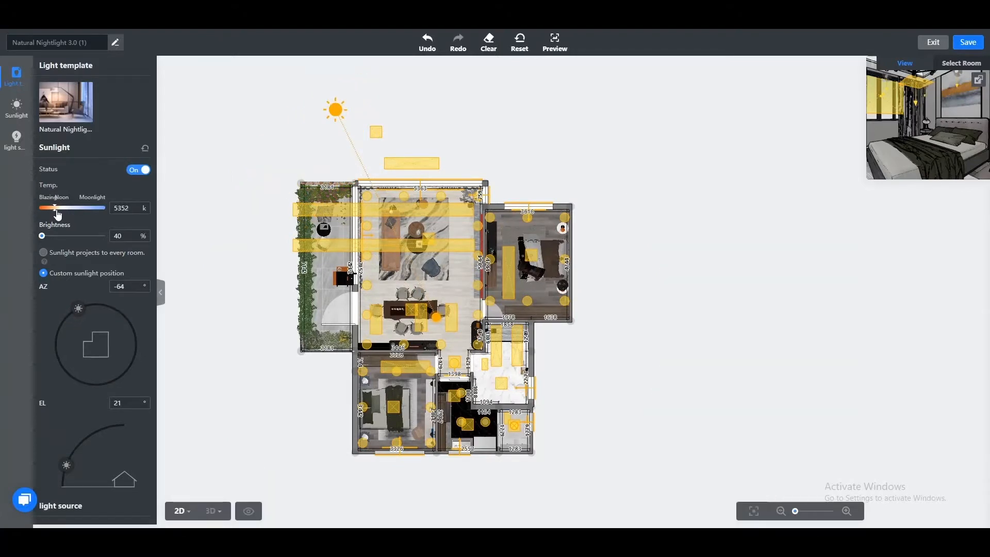
left_click_drag(328, 104, 332, 106)
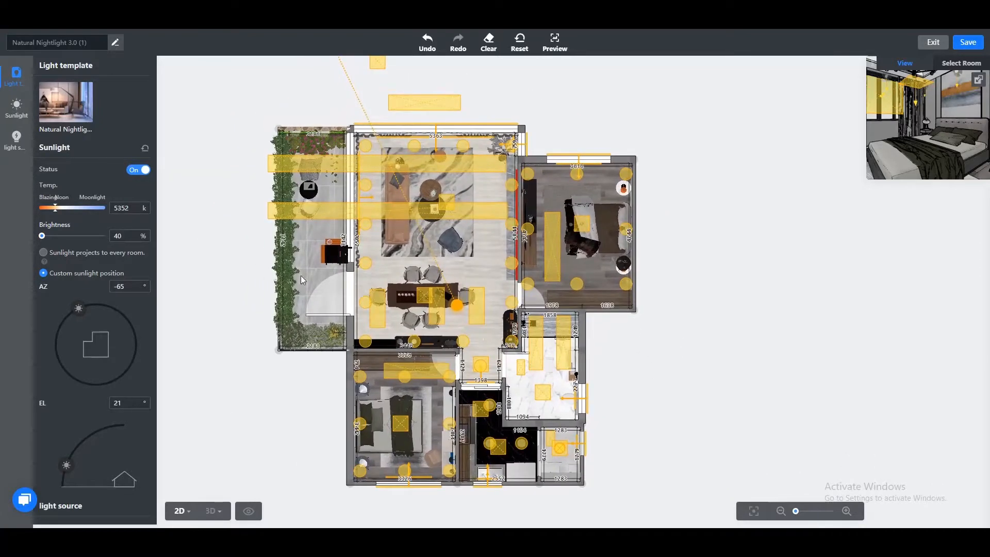
- Place a Multi-beam 2 volumetric light at the living room window and tilt it into the room
scroll(86, 386, "down", 7)
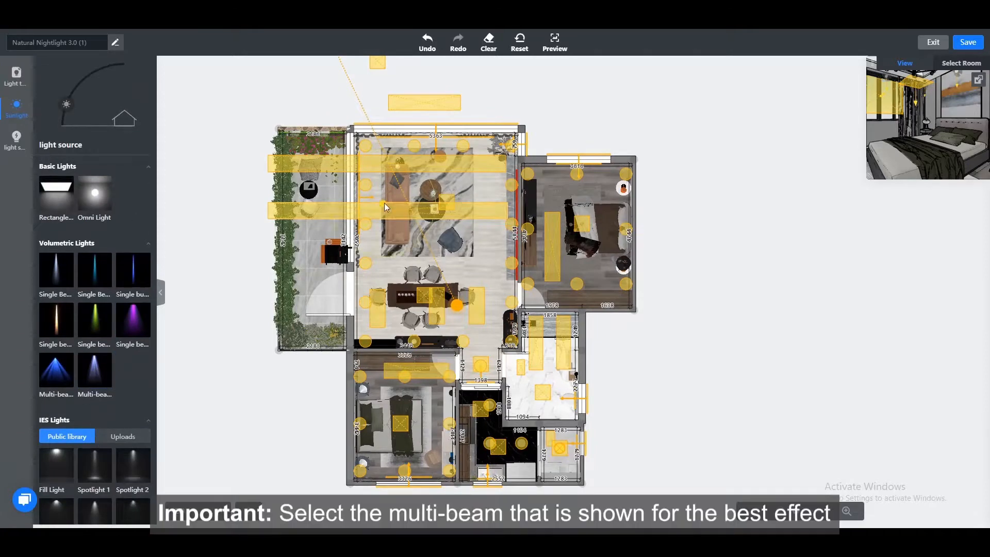
left_click_drag(439, 135, 442, 130)
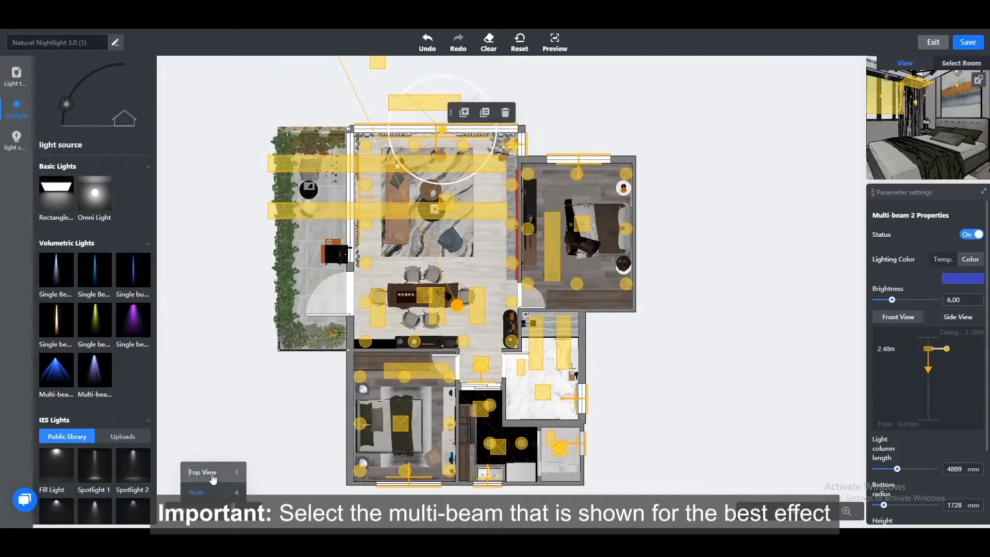
key("1")
scroll(722, 330, "up", 6)
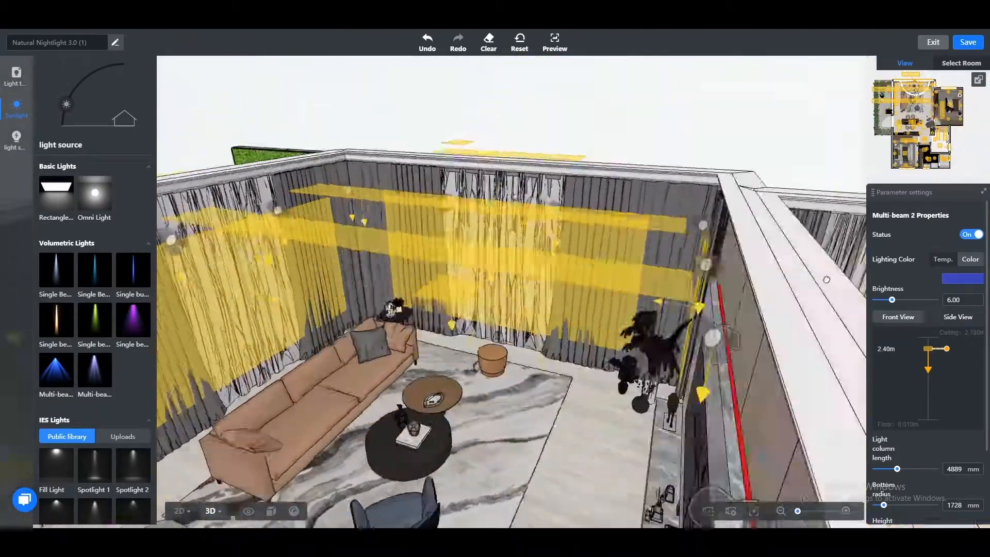
left_click_drag(826, 279, 588, 454)
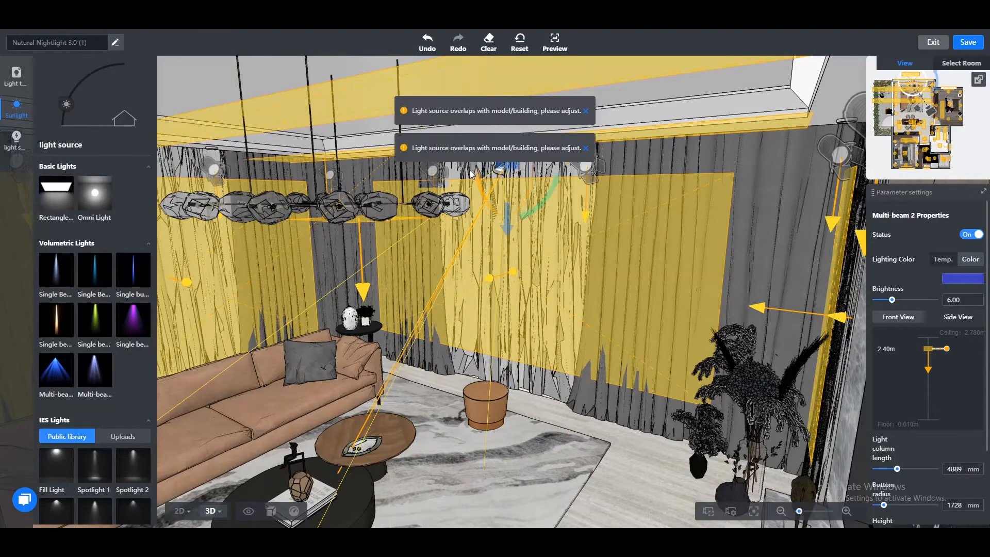
left_click_drag(470, 174, 660, 433)
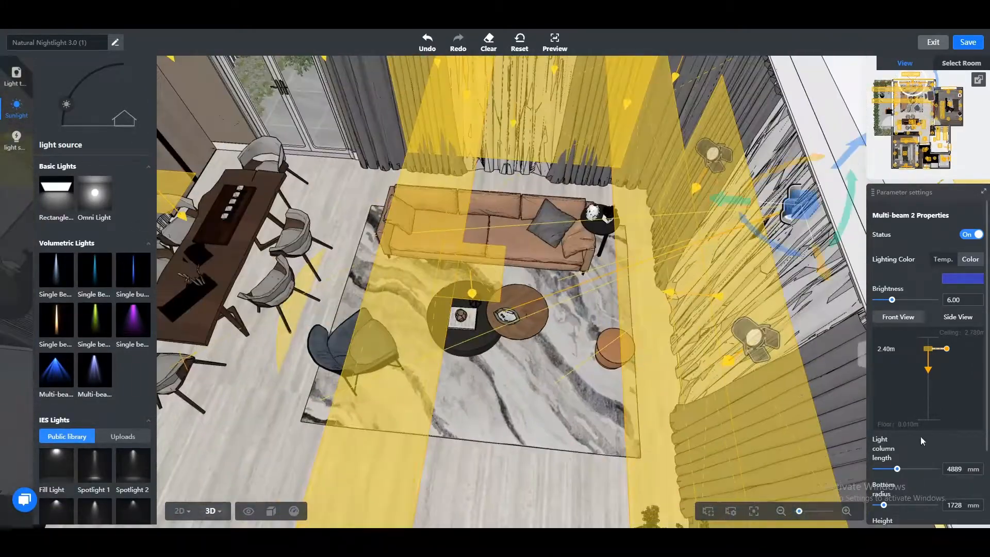
- Set the living room multi-beam to 5047 K, brightness 2.90, light column length 5186 mm and bottom radius 1883 mm
left_click(886, 281)
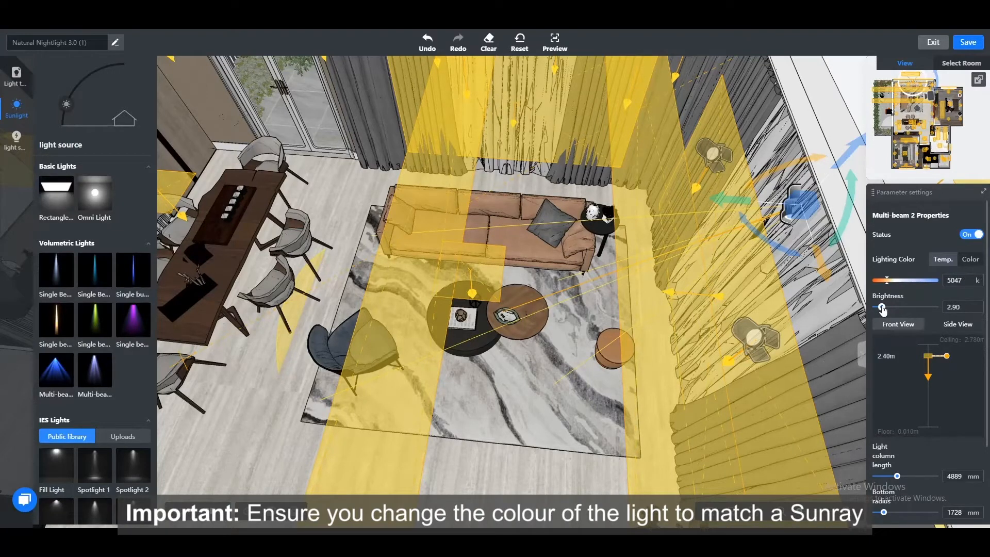
scroll(901, 363, "down", 2)
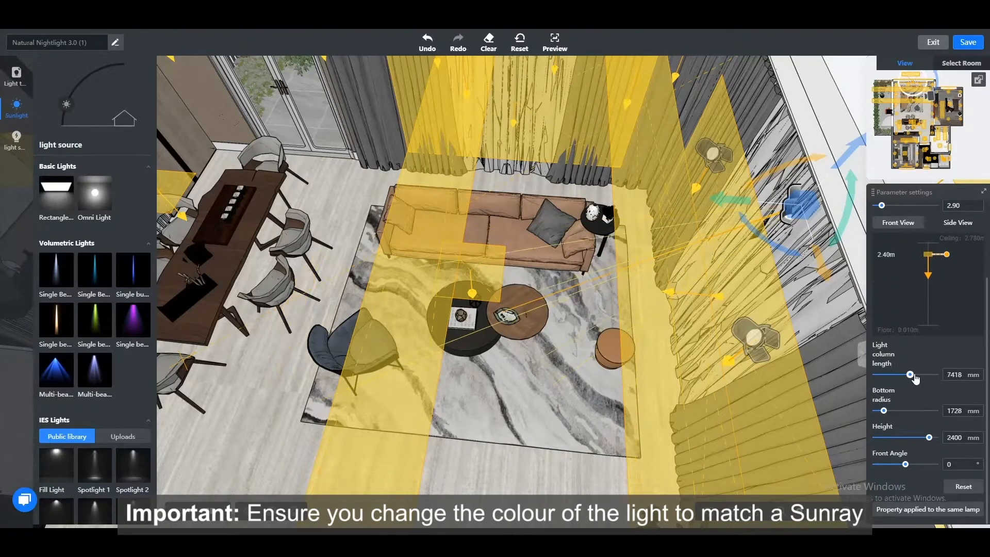
left_click_drag(892, 376, 890, 373)
left_click_drag(882, 413, 883, 417)
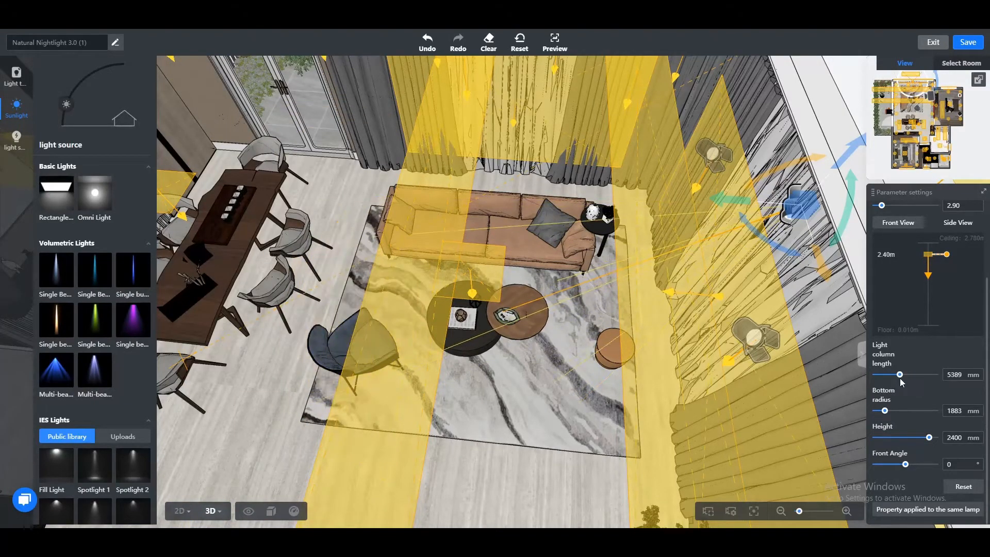
- Duplicate the living room multi-beam light and place the copy at the window of the bedroom with the wall-mounted TV
left_click_drag(526, 411, 580, 205)
left_click(179, 511)
left_click(472, 116)
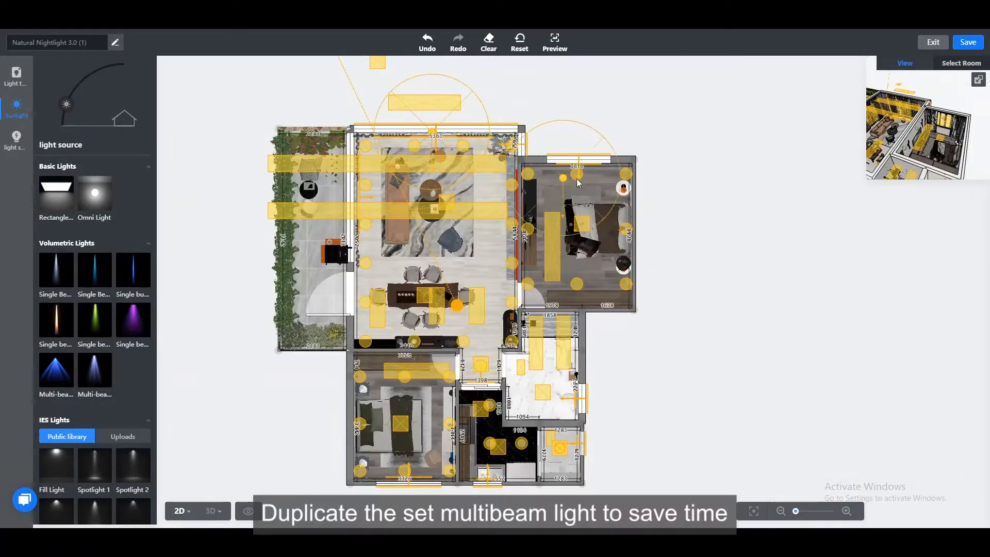
- Rotate the copied multi-beam so its rays shine from the bedroom window at a slant into the room
left_click(213, 511)
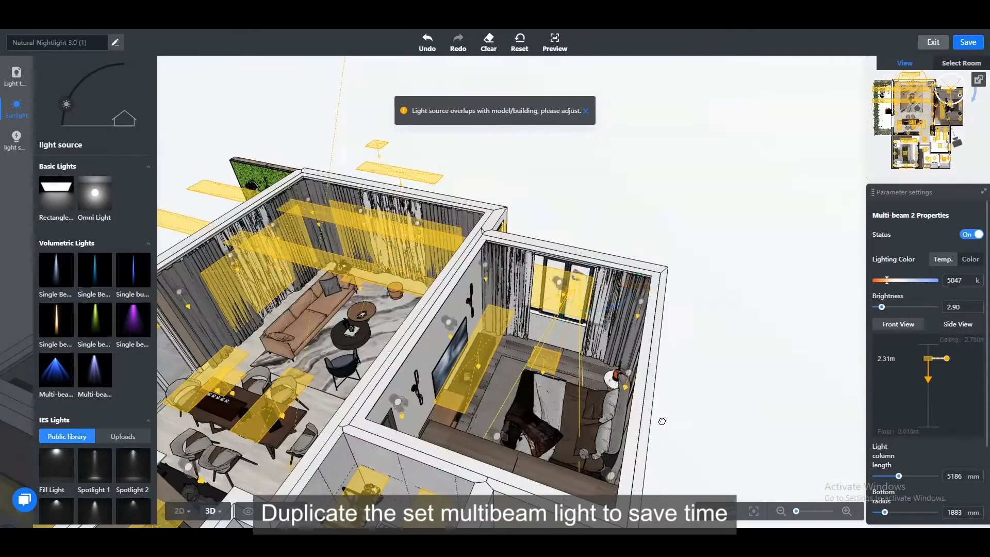
left_click_drag(663, 420, 748, 244)
scroll(748, 244, "up", 5)
left_click_drag(618, 350, 689, 386)
mouse_move(607, 254)
left_mouse_down()
mouse_move(579, 272)
mouse_move(642, 231)
mouse_move(625, 256)
left_mouse_up()
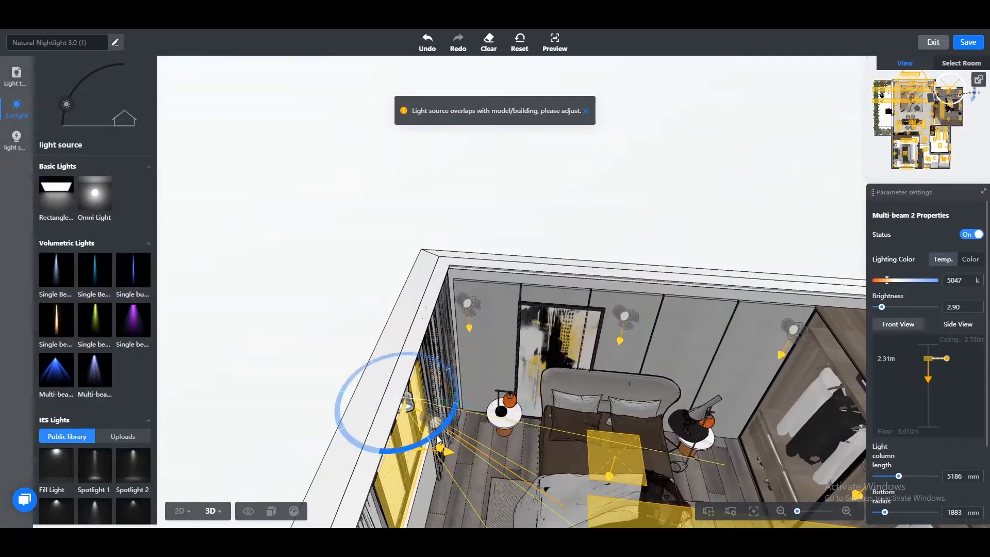
left_click_drag(444, 435, 445, 434)
left_click_drag(618, 287, 737, 173)
left_click_drag(467, 243, 462, 221)
left_click_drag(660, 283, 604, 356)
scroll(639, 310, "down", 5)
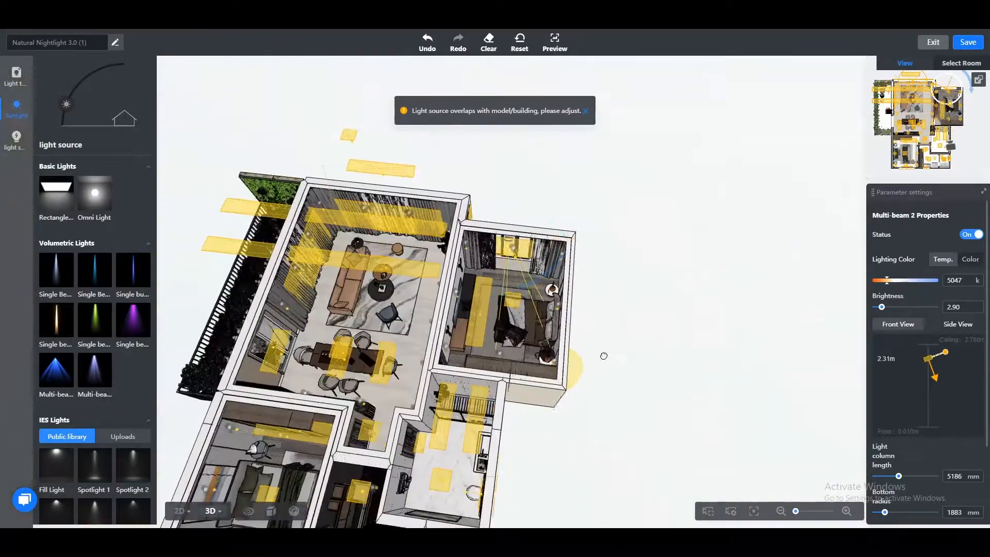
- Duplicate the bedroom multi-beam light and place the copy at the window of the bedroom with the green bedding
left_click(179, 510)
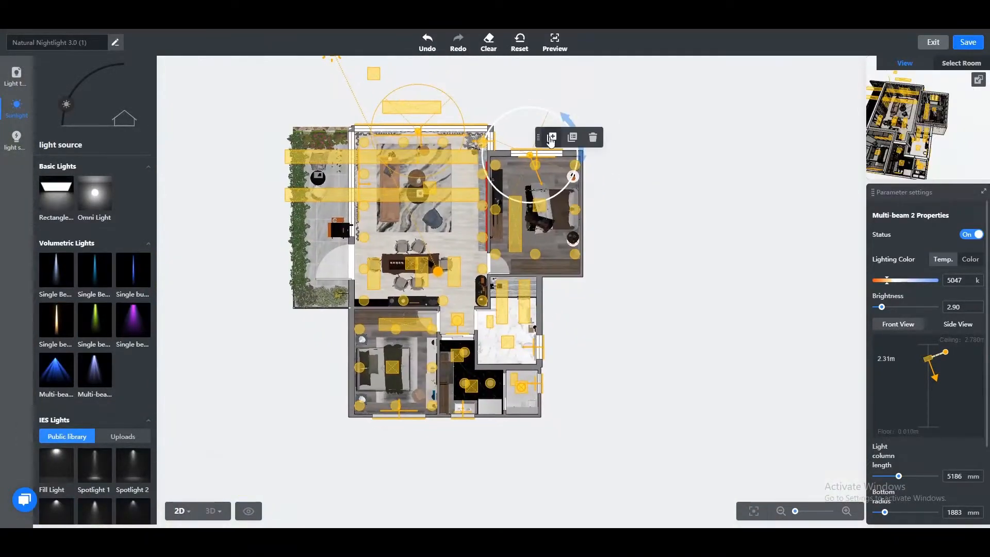
left_click(552, 139)
scroll(395, 419, "up", 4)
left_click(398, 414)
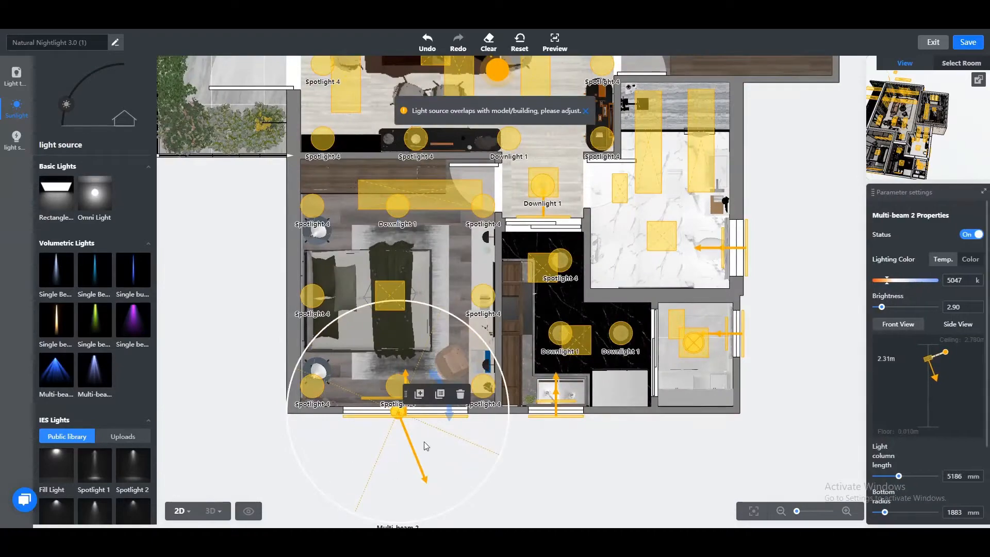
left_click_drag(449, 416, 449, 412)
- Turn the second bedroom's multi-beam around so its rays point from the window toward the bed
left_click(201, 510)
left_click_drag(531, 466, 365, 492)
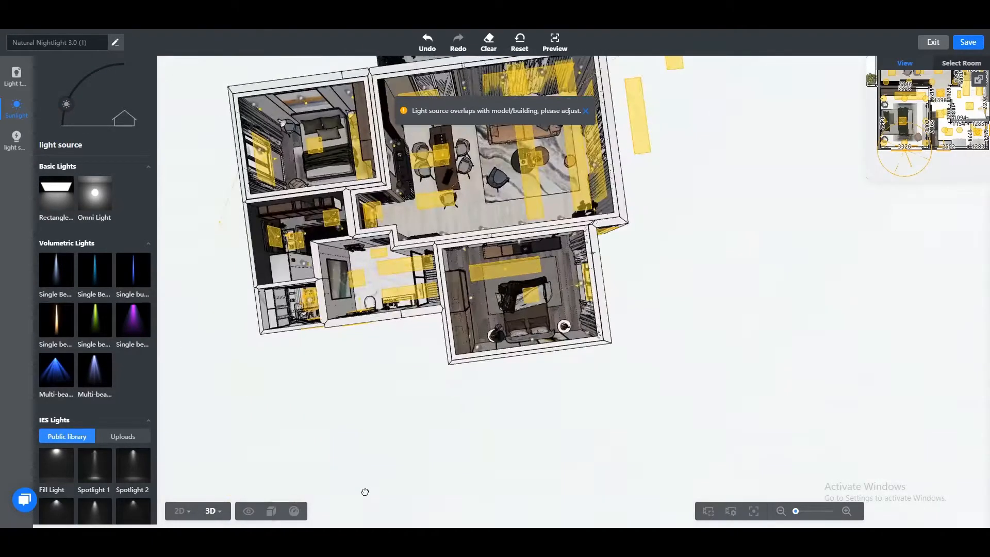
right_click_drag(365, 492, 495, 511)
scroll(487, 258, "up", 6)
left_click(252, 268)
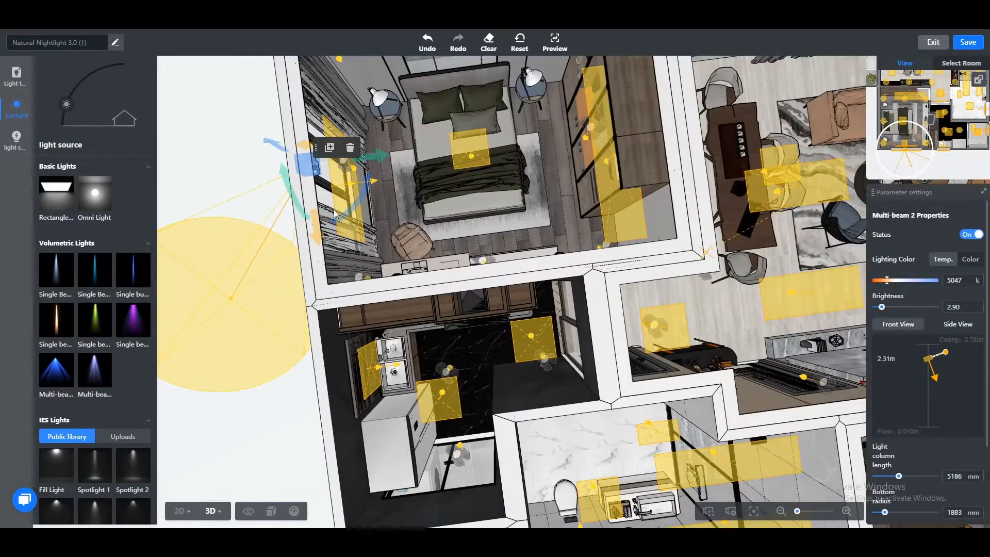
left_click_drag(335, 214, 410, 177)
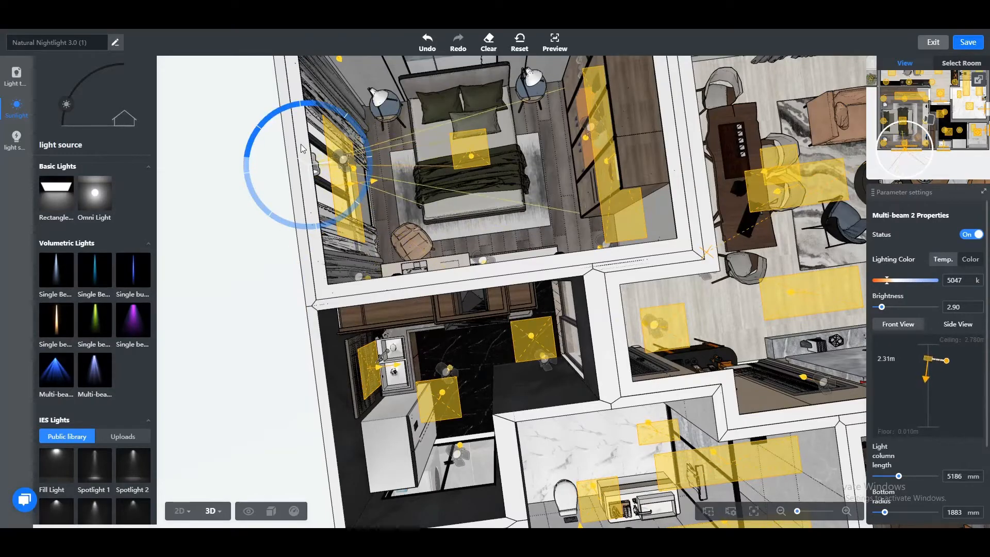
left_click_drag(295, 309, 433, 338)
scroll(433, 338, "down", 5)
- Duplicate the second bedroom's multi-beam light and place the copy at the bathroom window above the toilet
right_click_drag(804, 297, 629, 281)
scroll(614, 373, "up", 2)
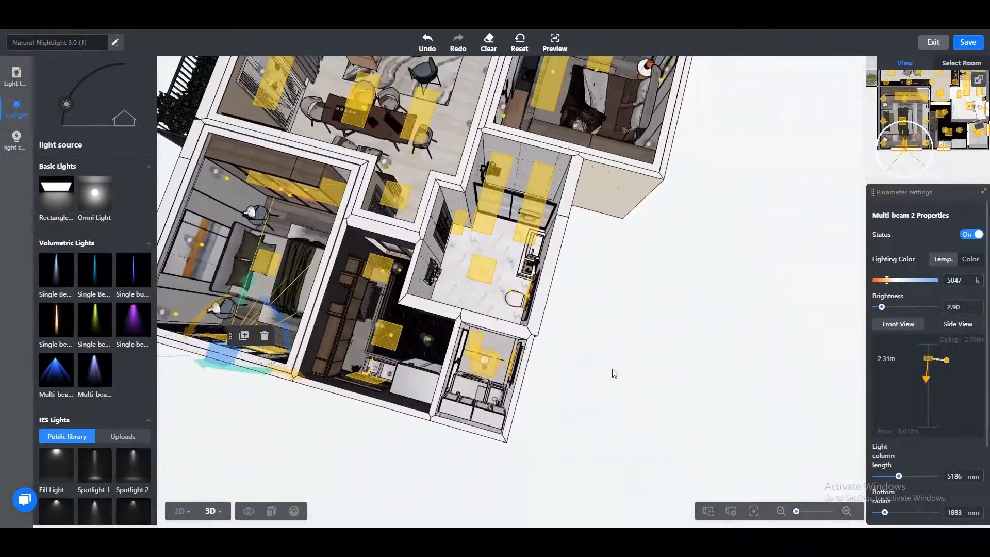
mouse_move(614, 373)
left_mouse_down()
mouse_move(720, 319)
mouse_move(769, 347)
mouse_move(562, 354)
mouse_move(731, 353)
mouse_move(802, 329)
mouse_move(642, 347)
mouse_move(627, 375)
left_mouse_up()
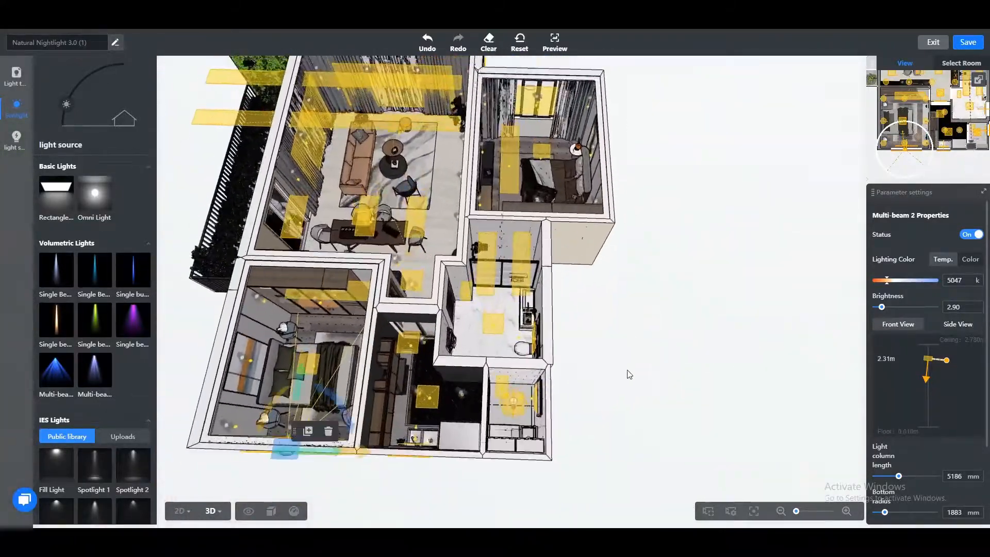
scroll(627, 376, "up", 4)
left_click(175, 511)
scroll(392, 412, "down", 3)
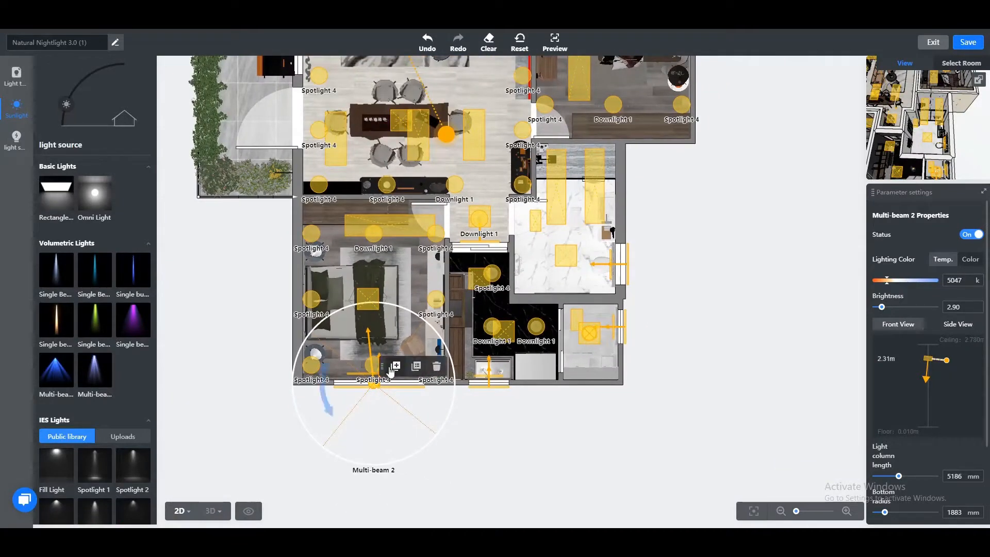
left_click(392, 368)
left_click(619, 265)
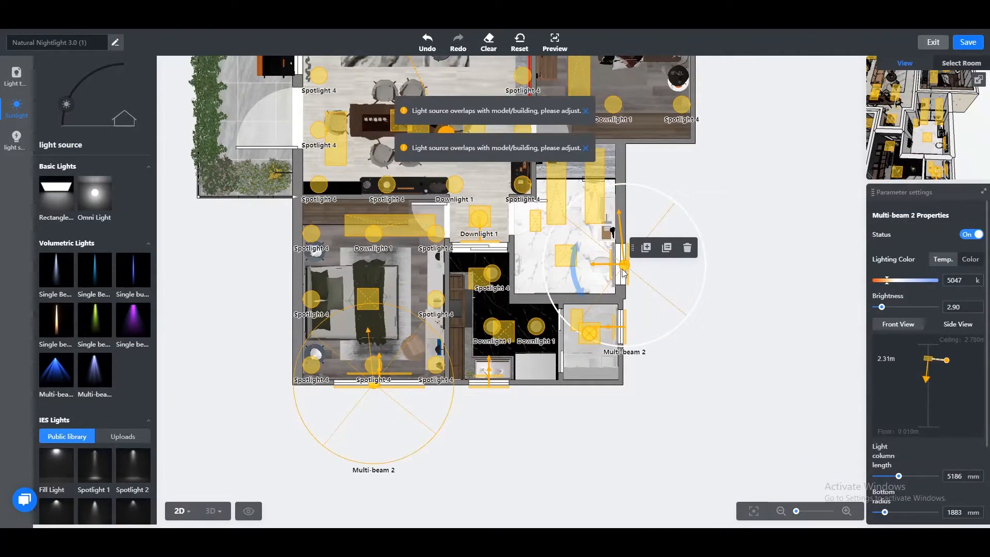
- Lower the bathroom multi-beam to a height of 1.52 m and tilt it down into the room
left_click(247, 510)
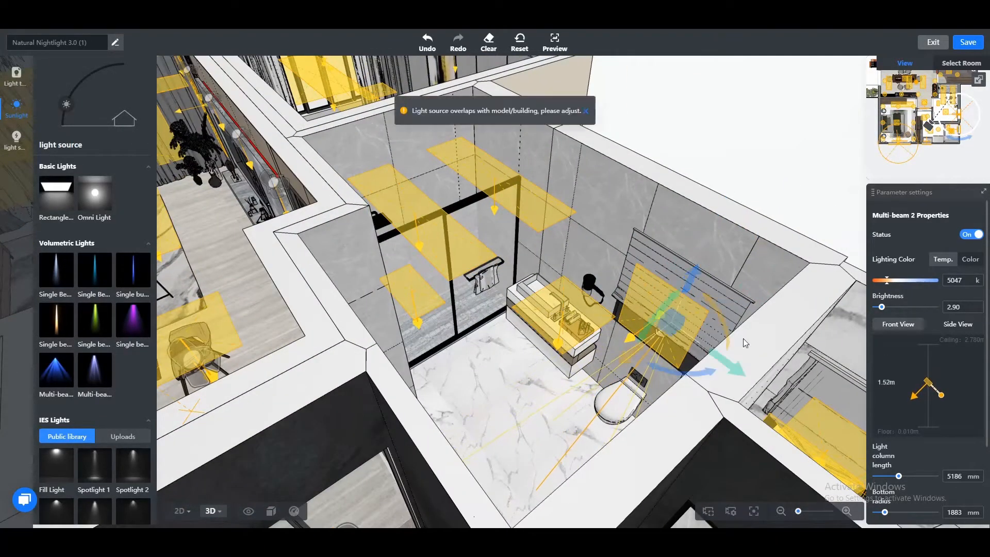
left_click_drag(745, 343, 718, 412)
scroll(795, 361, "up", 5)
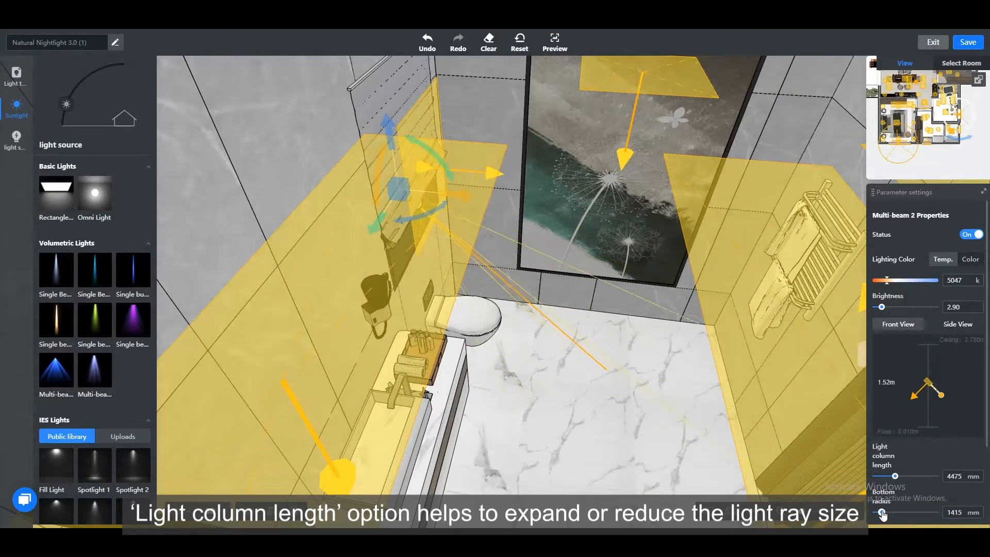
- Reduce the bathroom multi-beam's light column length to 3460 mm and its bottom radius to 1259 mm
left_click_drag(883, 514, 881, 514)
scroll(621, 466, "down", 3)
left_click_drag(621, 466, 611, 437)
scroll(648, 471, "up", 3)
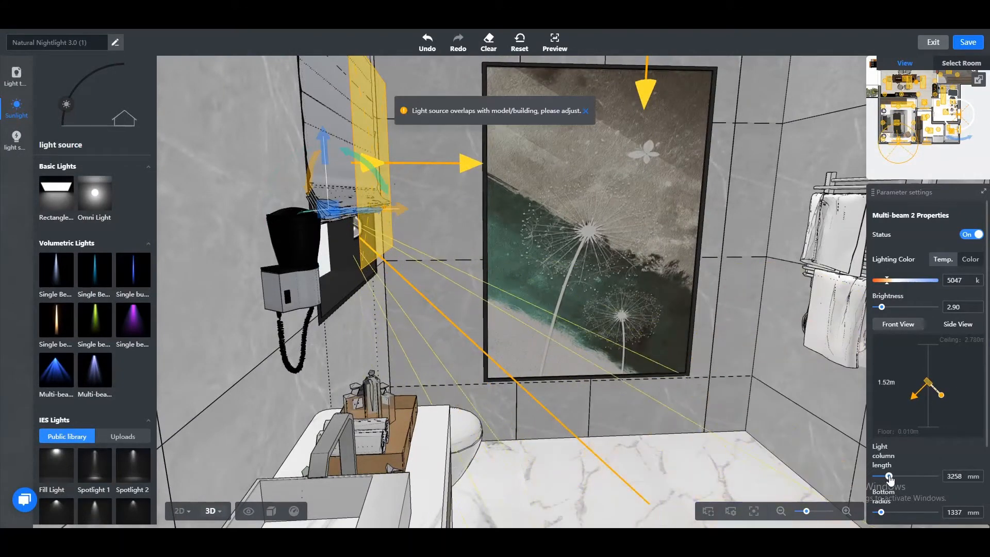
left_click_drag(883, 514, 881, 514)
mouse_move(802, 418)
left_mouse_down()
mouse_move(787, 449)
mouse_move(568, 445)
mouse_move(557, 392)
left_mouse_up()
scroll(725, 270, "down", 3)
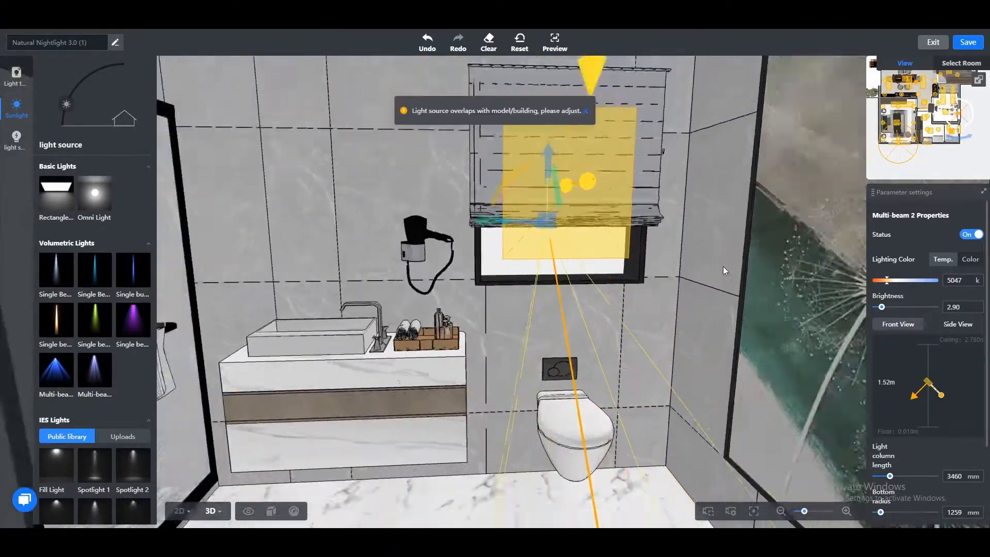
- Duplicate the second bedroom's multi-beam light and place the copy at the balcony door beside the dining area
left_click_drag(725, 270, 627, 322)
scroll(503, 339, "down", 5)
scroll(628, 322, "down", 3)
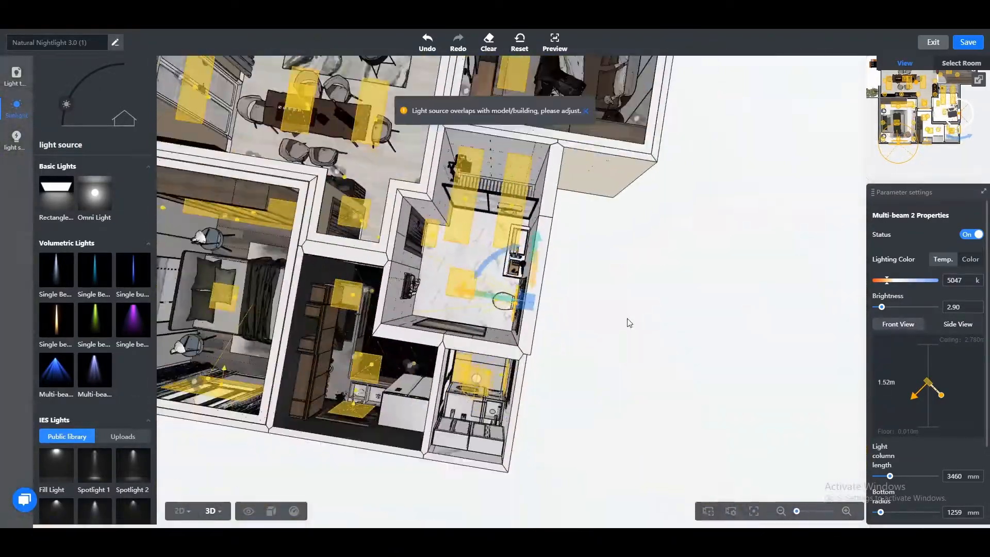
right_click_drag(628, 323, 710, 407)
left_click_drag(709, 406, 435, 381)
left_click(179, 512)
scroll(681, 199, "down", 1)
left_click_drag(681, 195, 778, 339)
left_click(528, 475)
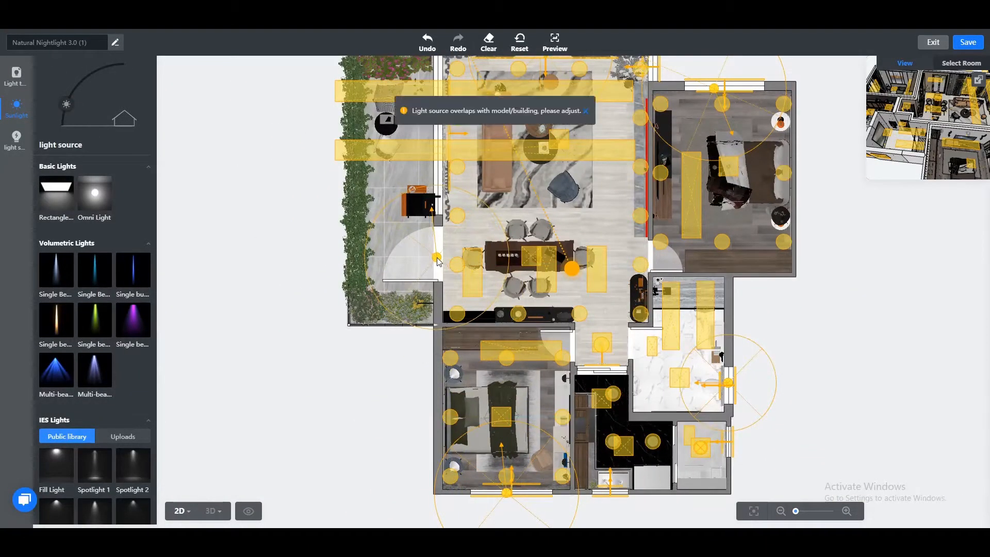
- Aim the balcony door multi-beam into the dining area and lower it to a height of 1.99 m
left_click(437, 258)
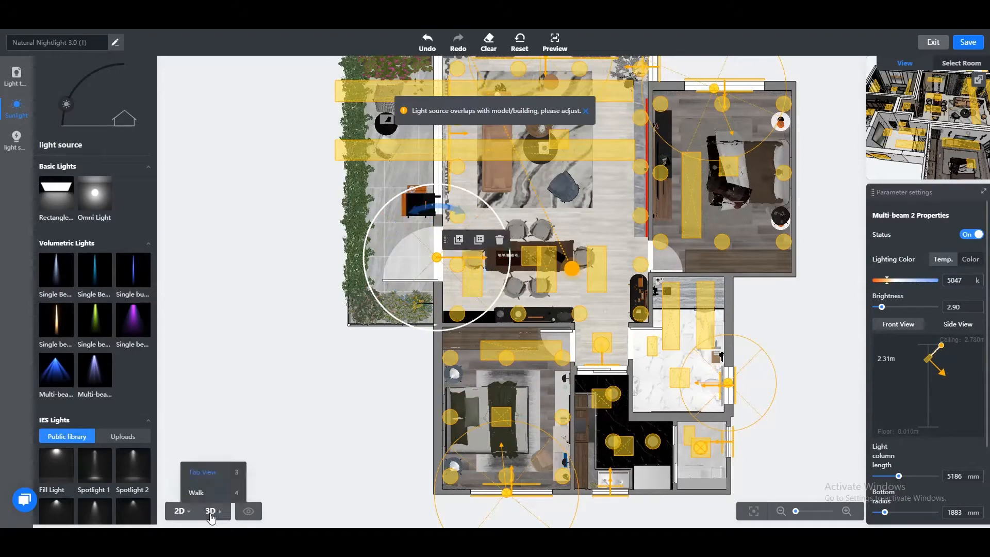
left_click(211, 518)
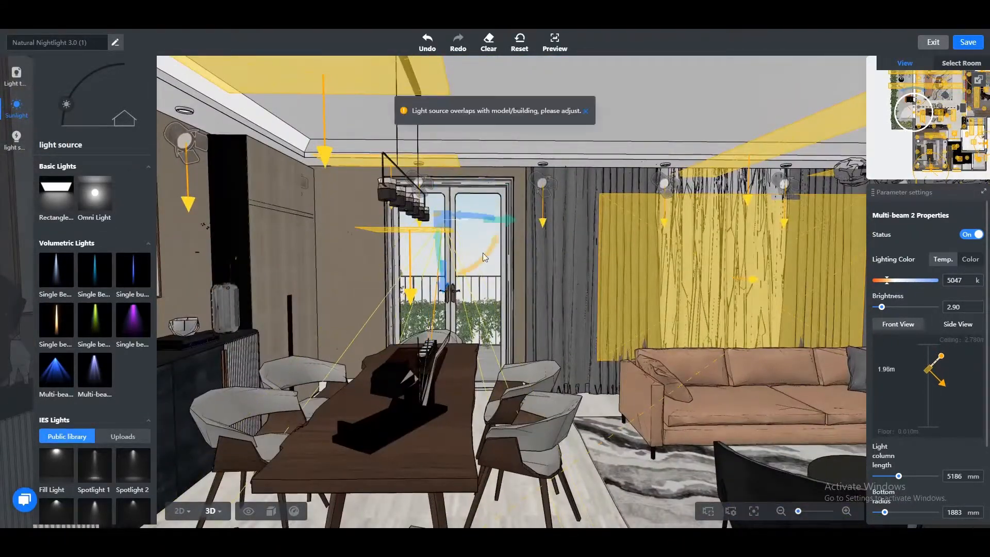
left_click_drag(491, 223, 510, 426)
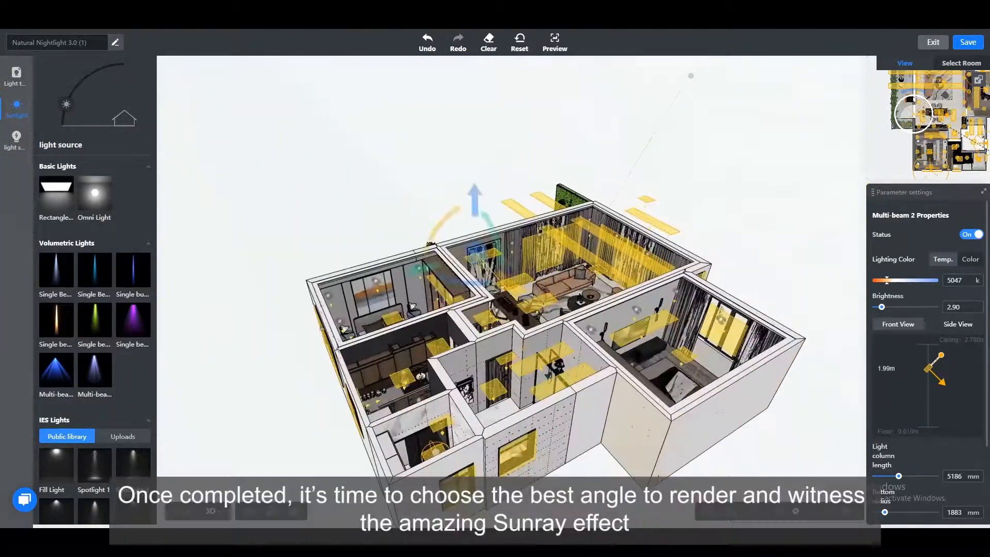
- Save the lighting scheme and render the 3D living room sofa view at 16:9 in 4K with an 80 FOV
left_click(967, 42)
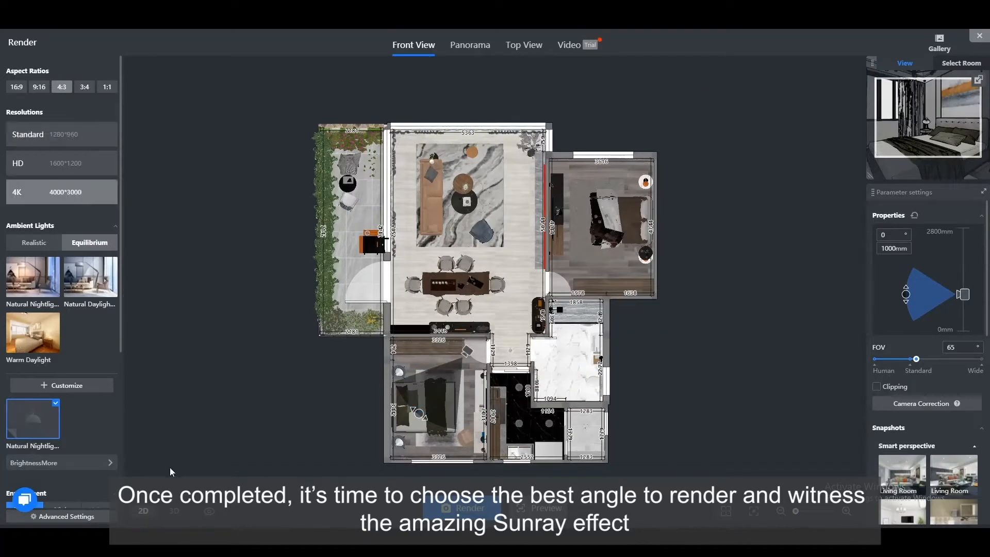
left_click(173, 511)
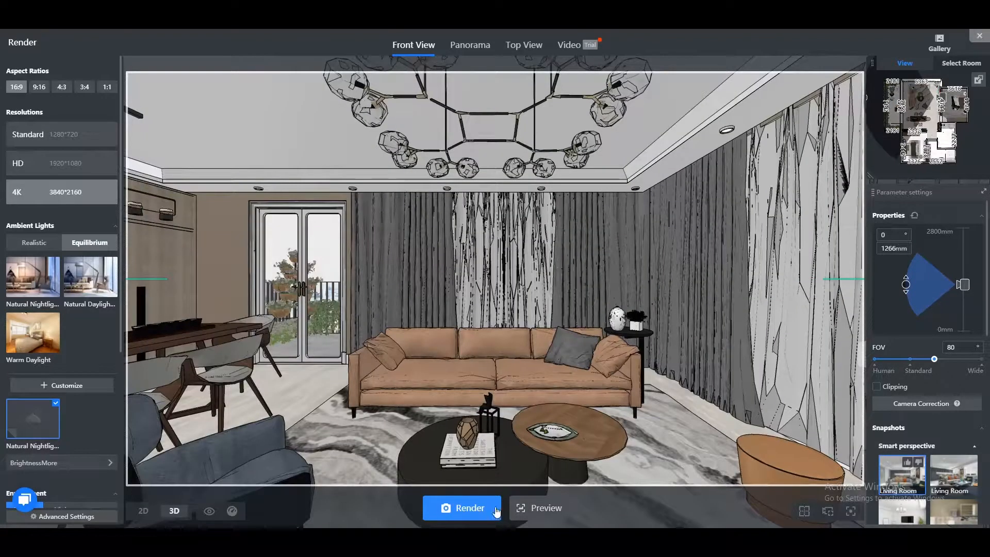
left_click(465, 508)
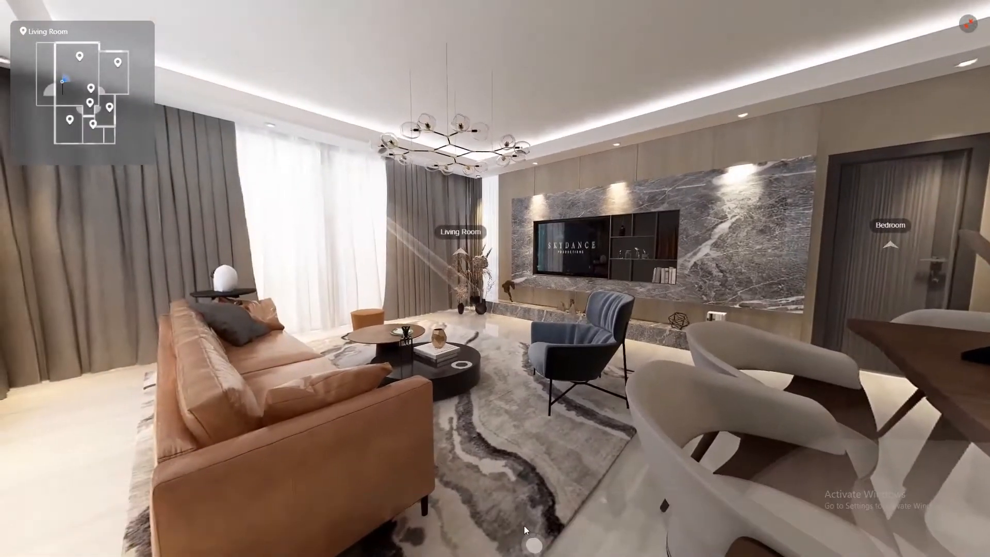
- Tour the rendered living room panorama past the TV wall and dining area, and enter the bedroom beside the TV wall
left_click(471, 368)
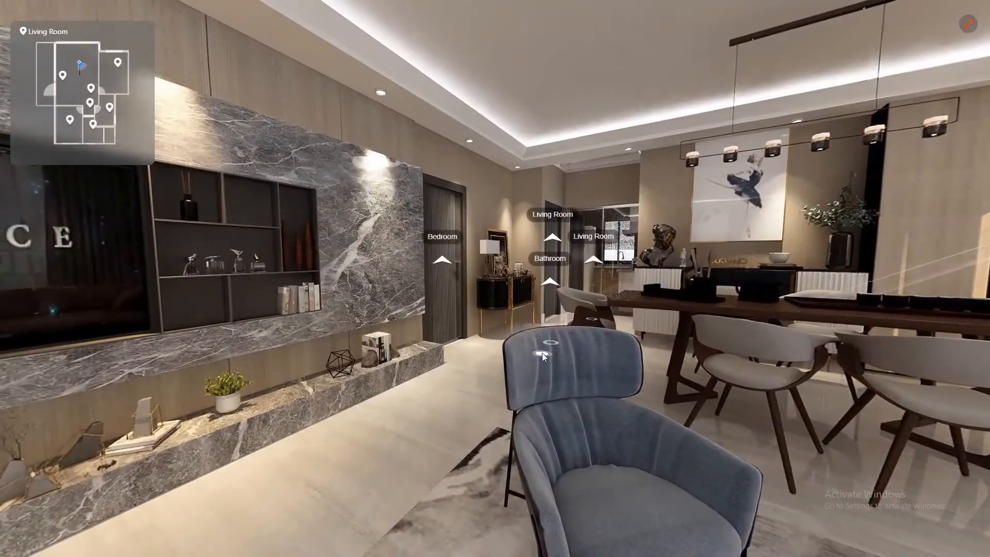
left_click(543, 353)
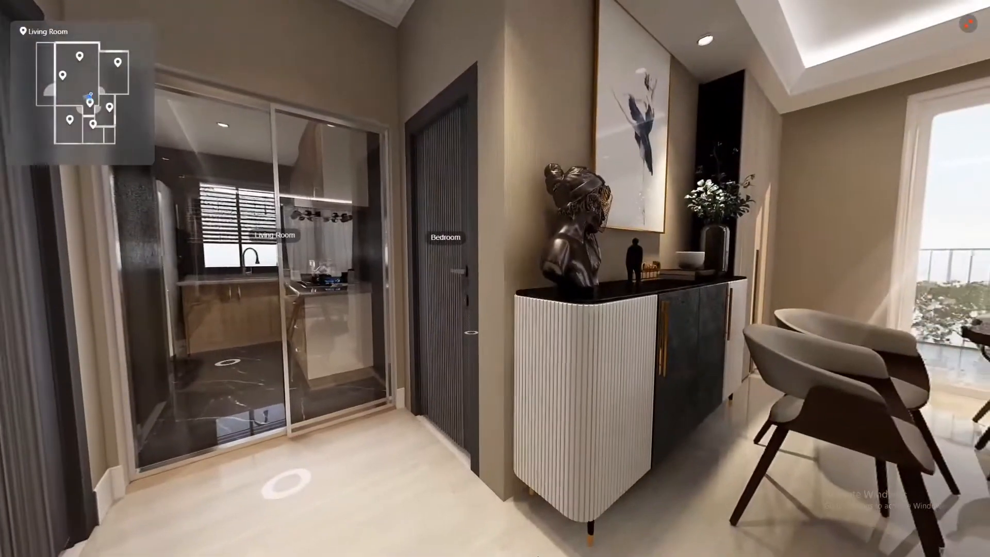
key("Left")
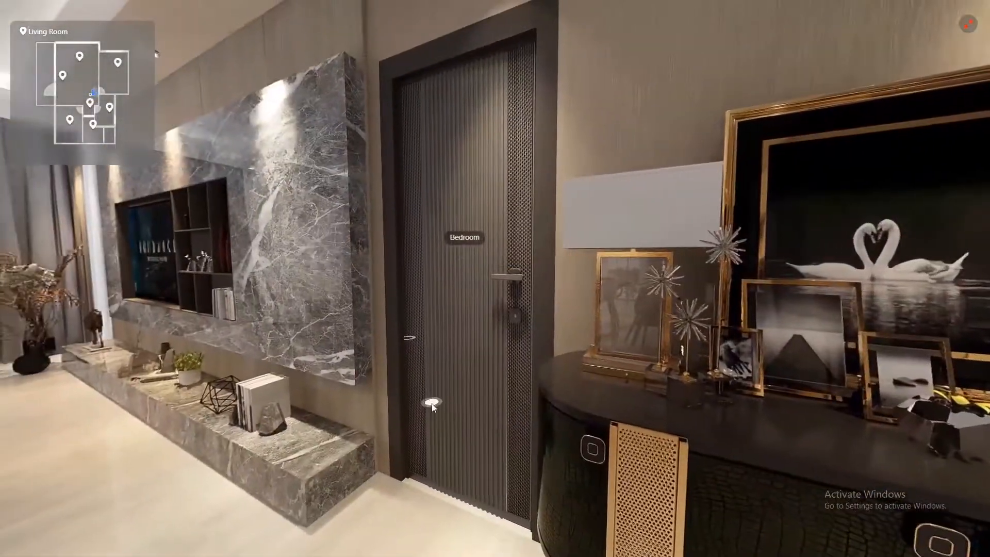
left_click(432, 404)
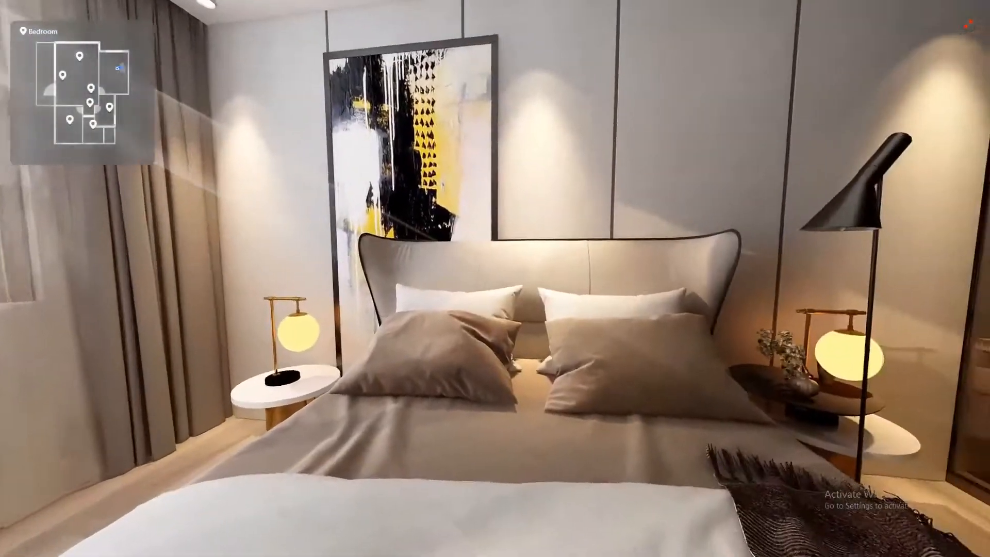
- Examine the lighting around the bedroom's bed, wardrobe and TV wall, and return to the living room
key("Right")
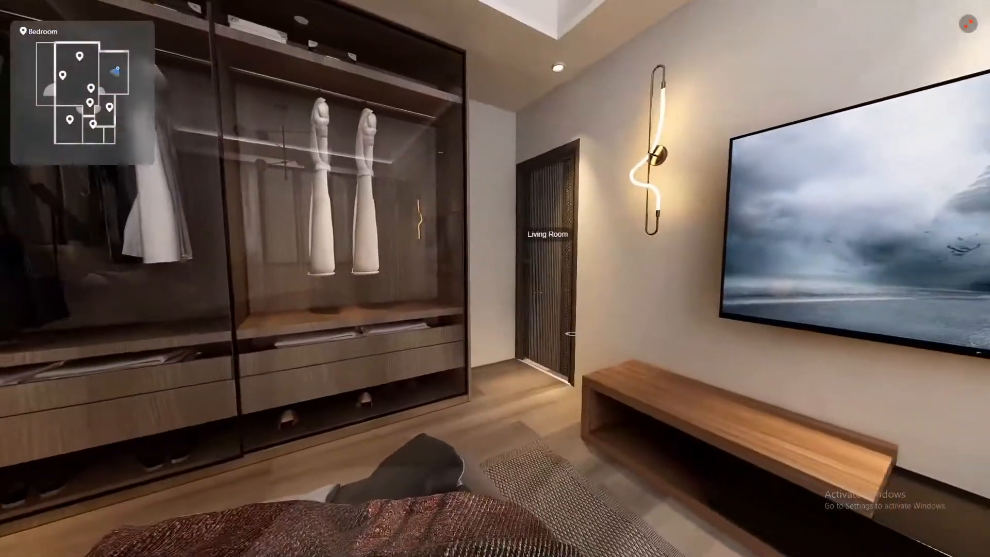
key("Right")
key("Left")
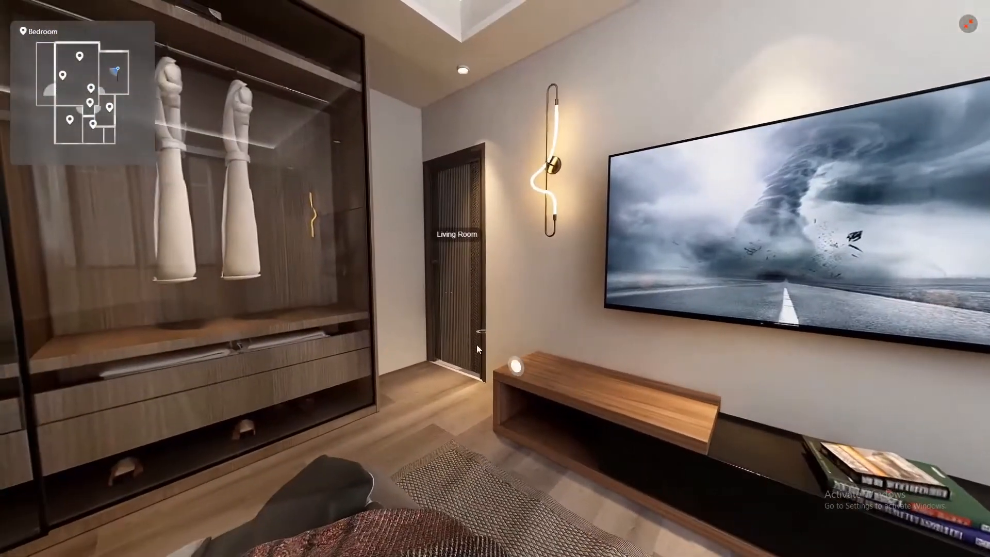
left_click(487, 333)
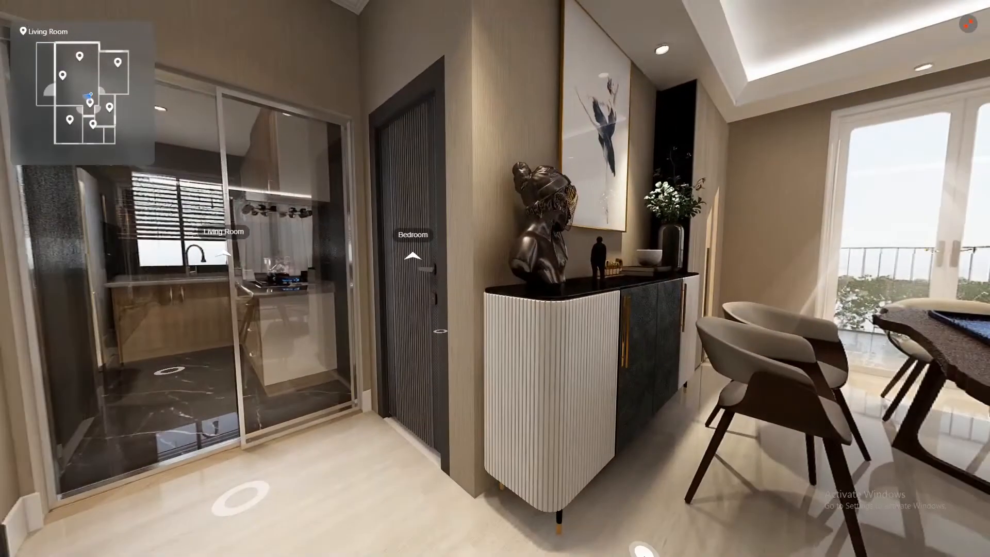
- Move through the hallway toward the glass kitchen doors and enter the bathroom in the panorama
key("Right")
key("Left")
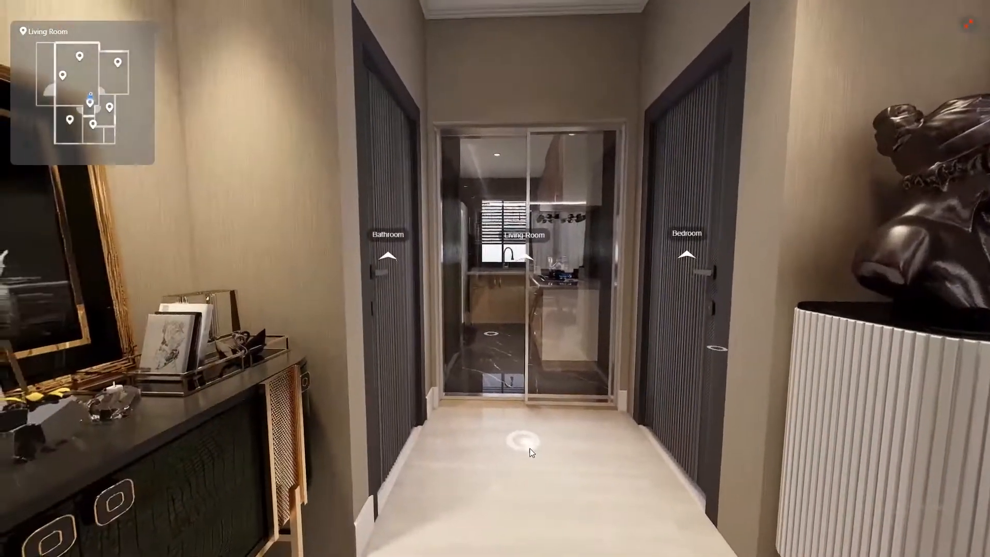
left_click(530, 448)
key("Left")
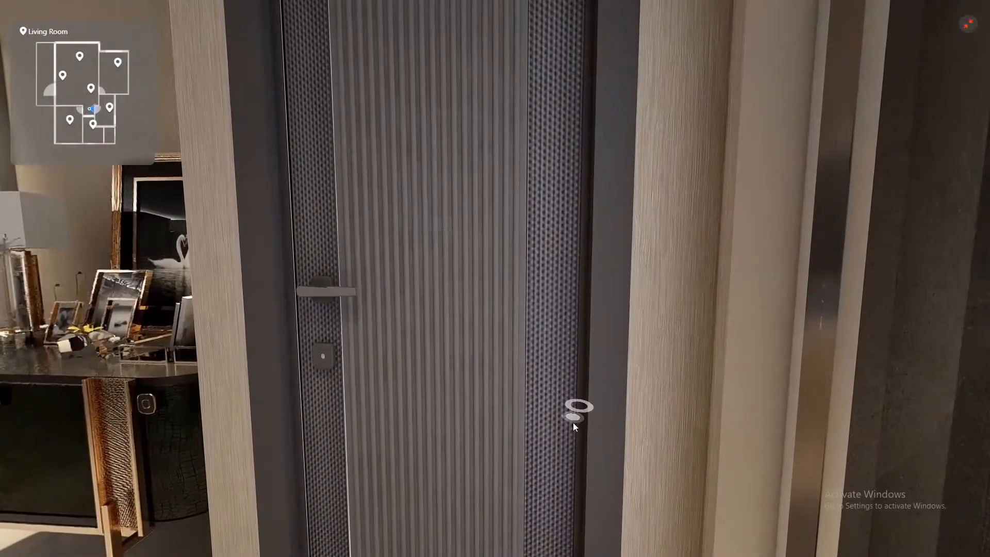
left_click(573, 423)
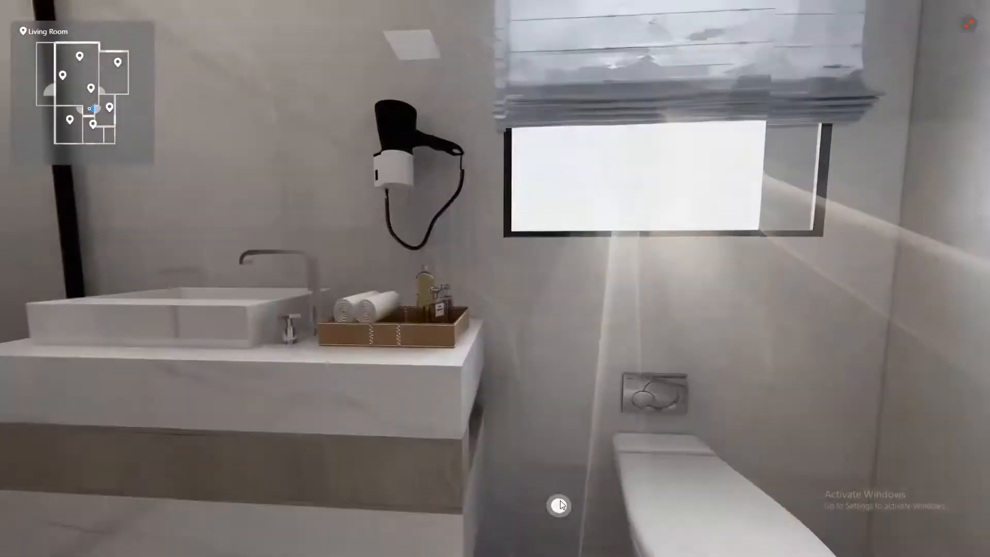
- Look around the bathroom panorama to examine the sunrays at the window, shower and toilet
key("Left")
key("Right")
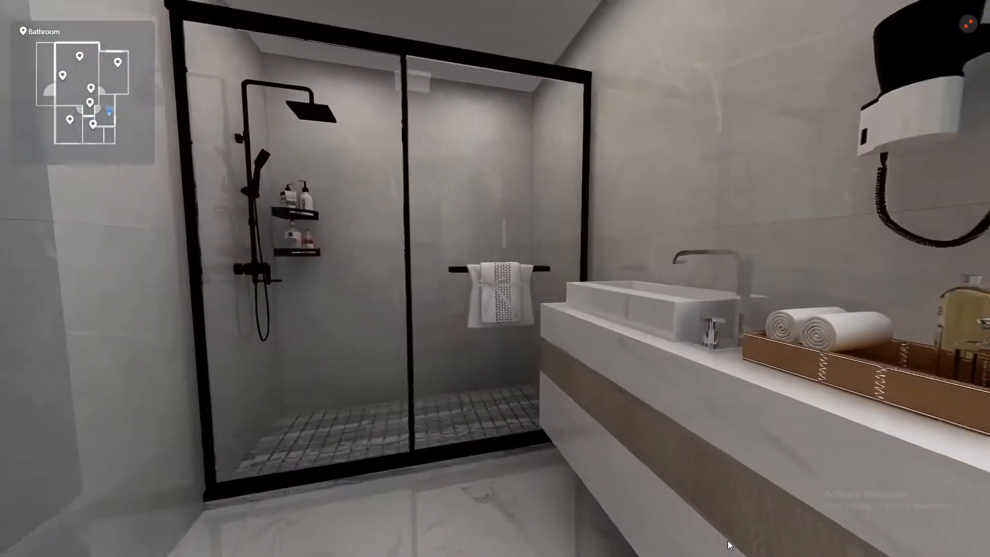
key("Up")
key("Down")
key("Right")
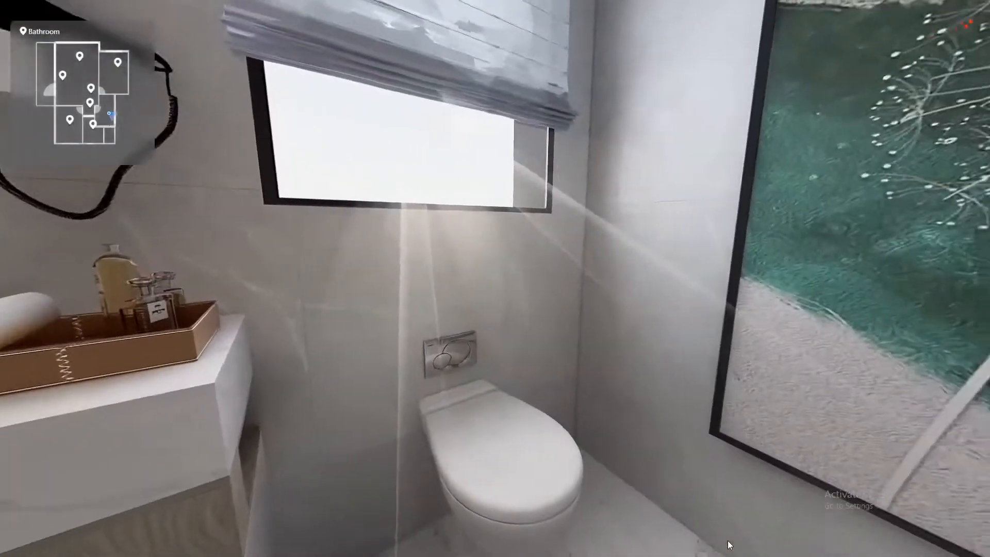
key("Right")
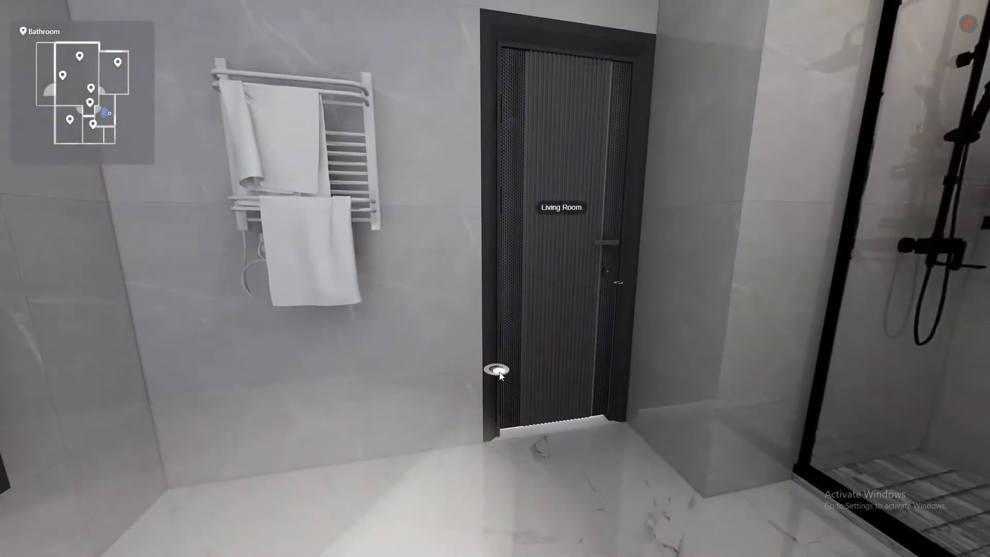
- Leave the bathroom and enter the second bedroom across the hallway in the panorama
left_click(498, 371)
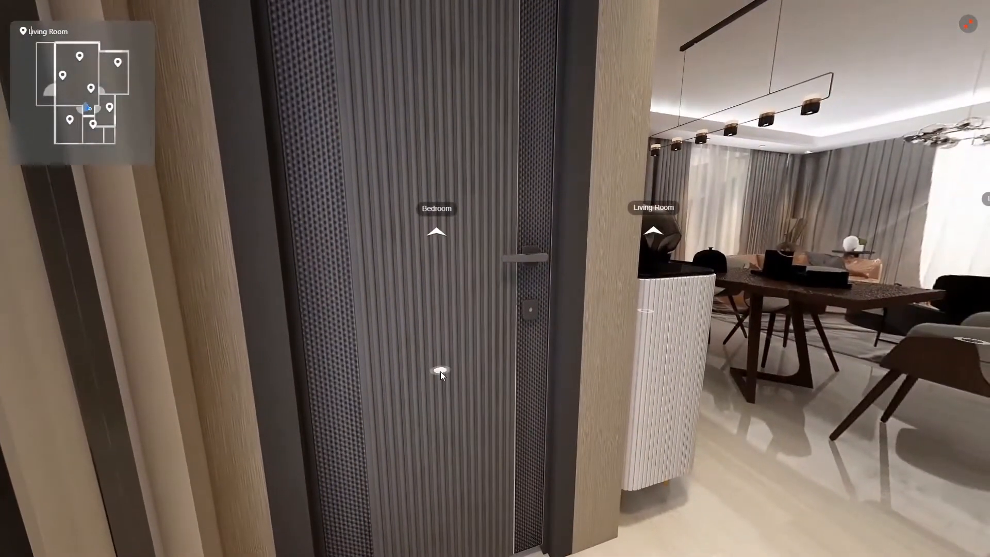
left_click(438, 230)
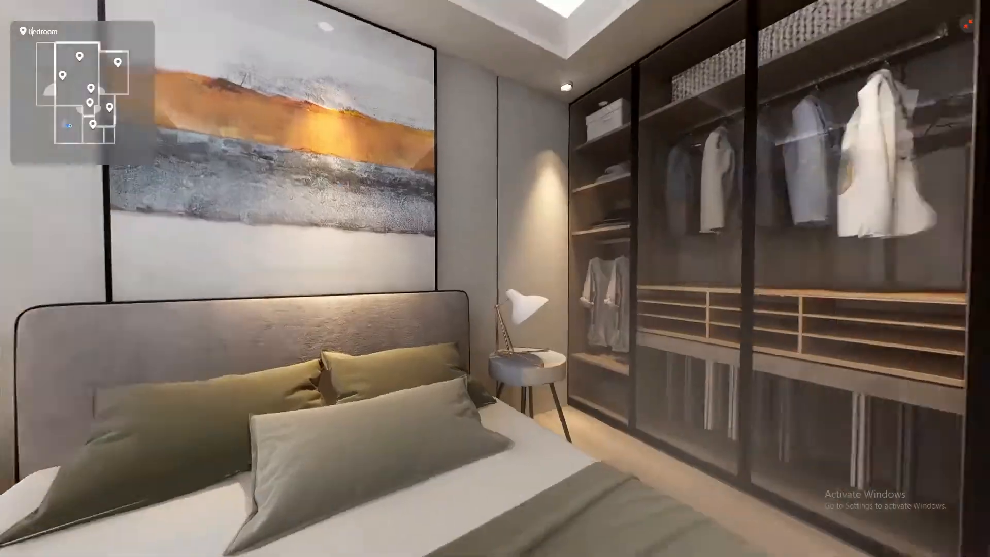